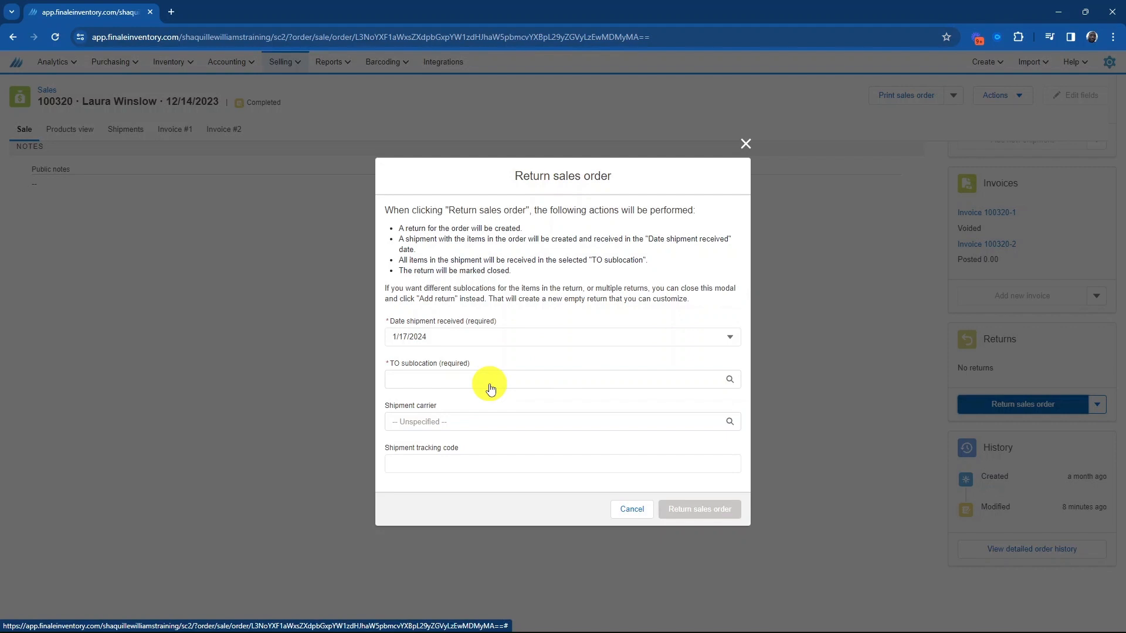
Return the whole sales order, receiving it into the Used sublocation.
left_click(494, 388)
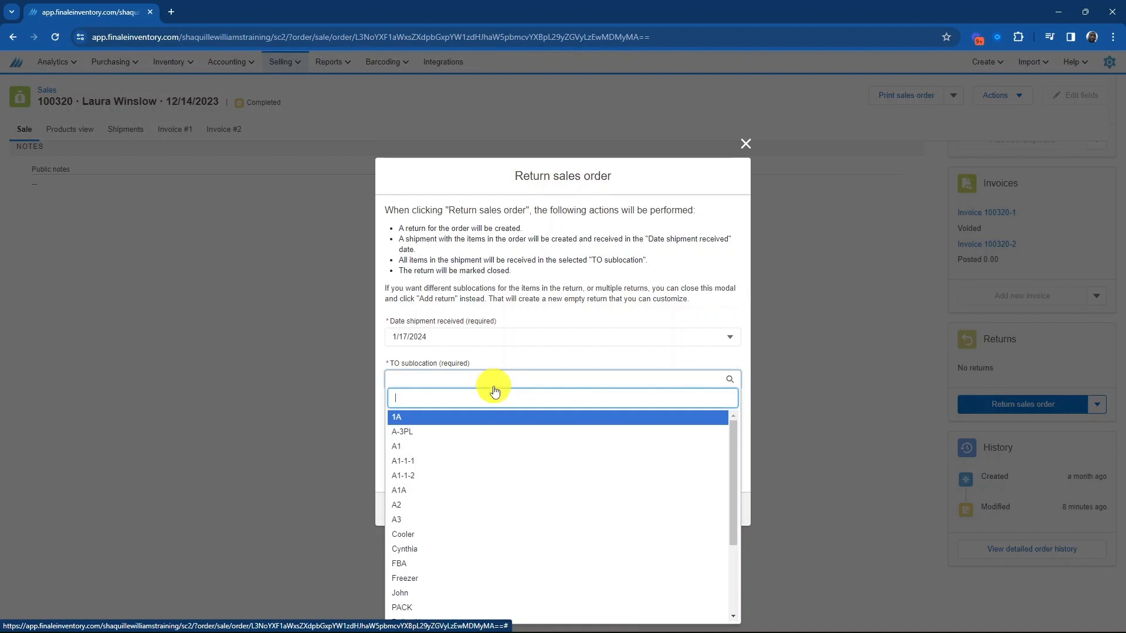
scroll(513, 445, "down", 2)
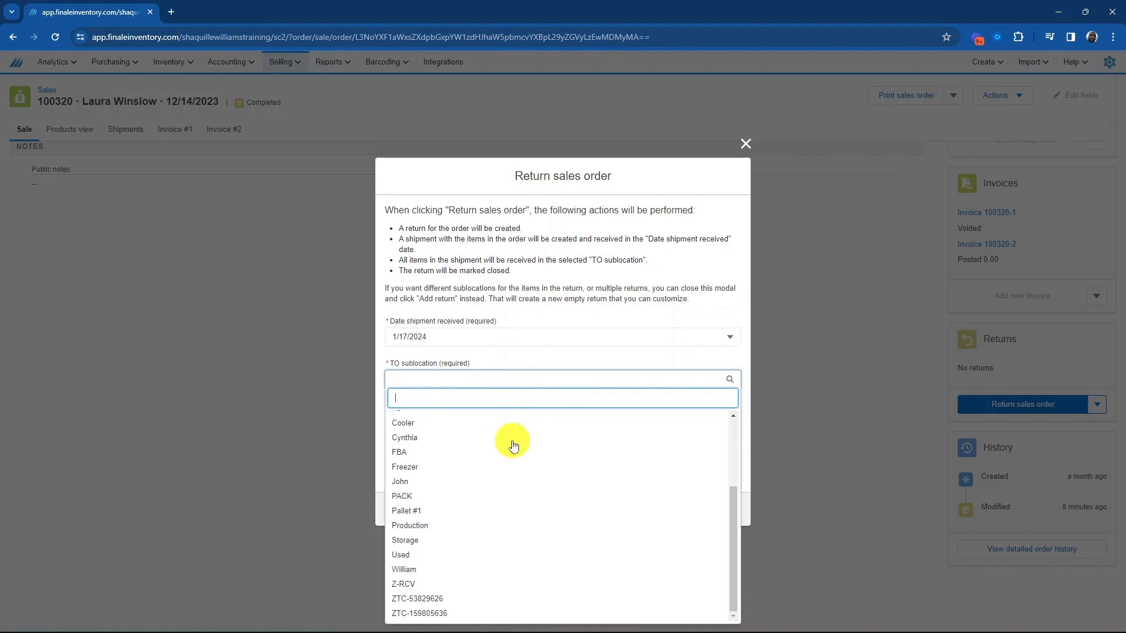
left_click(501, 555)
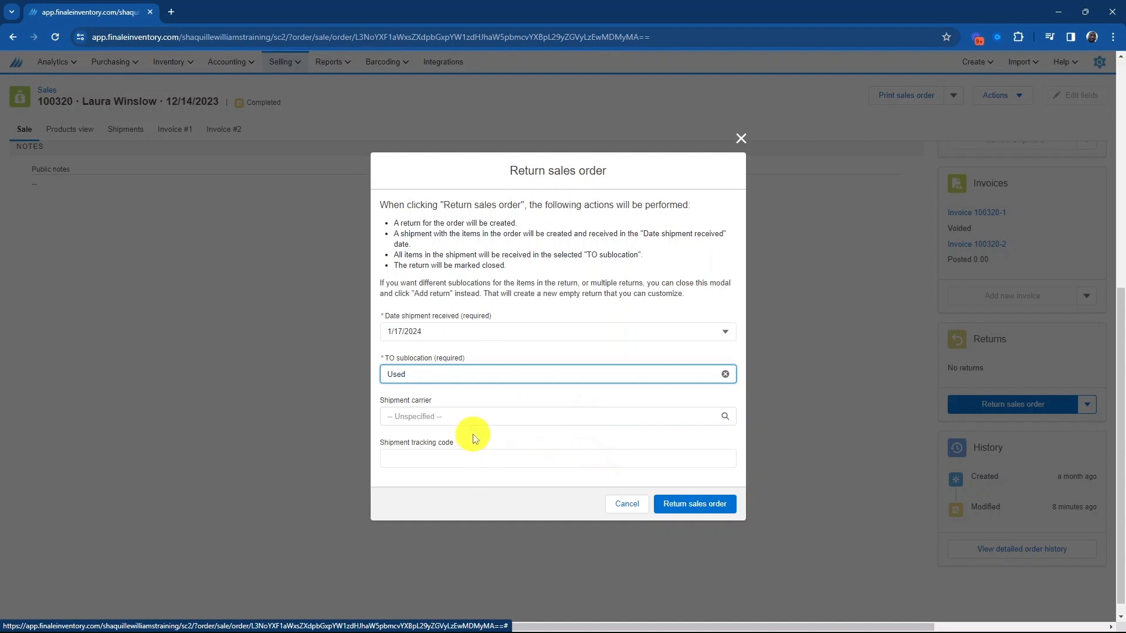
left_click(681, 505)
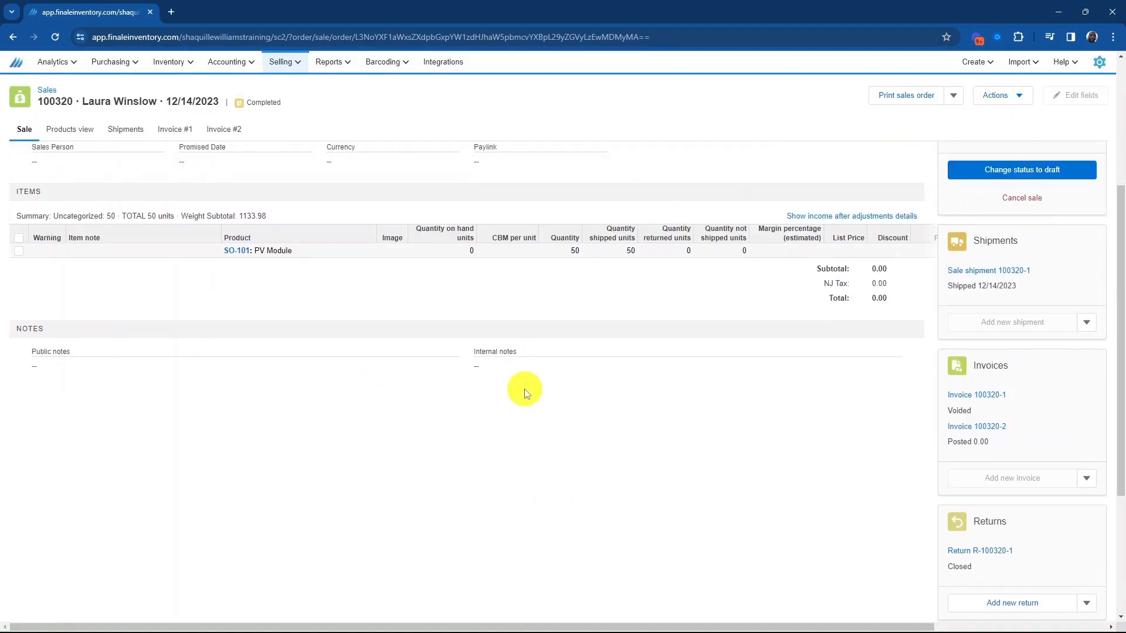
Open the new return from the order and review its status and quantity.
scroll(467, 377, "down", 7)
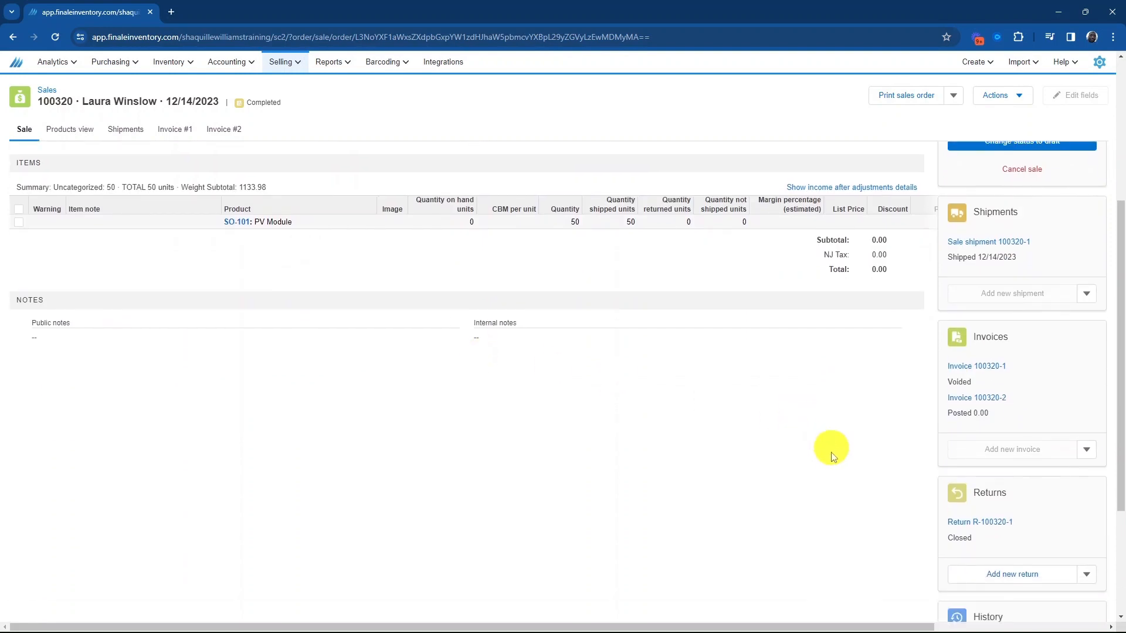
left_click(1013, 430)
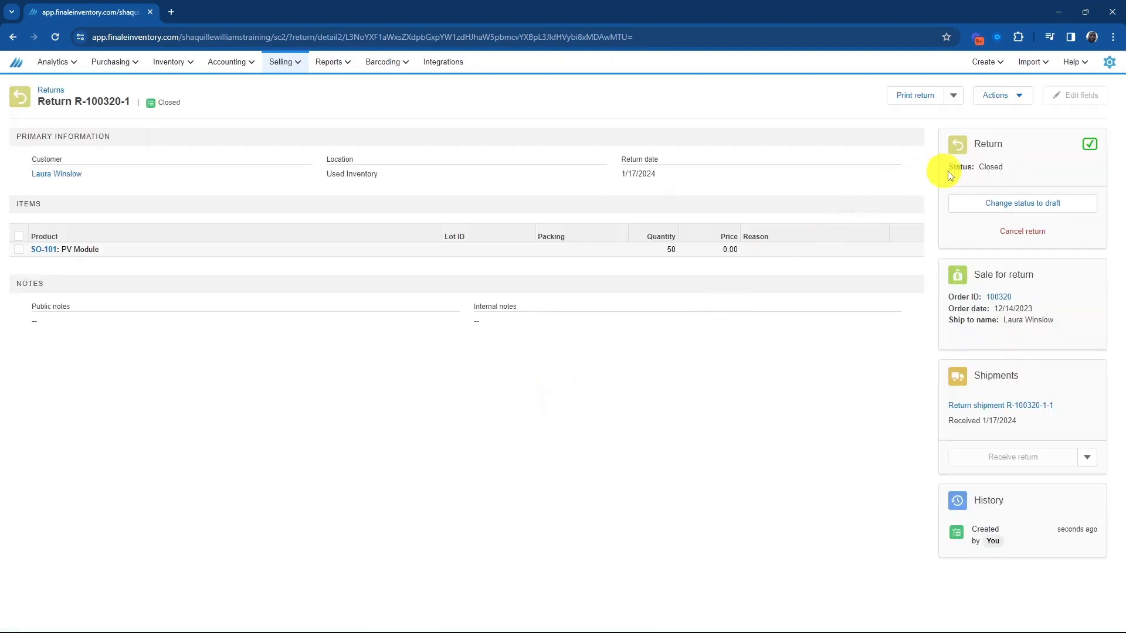
left_click_drag(986, 167, 1017, 167)
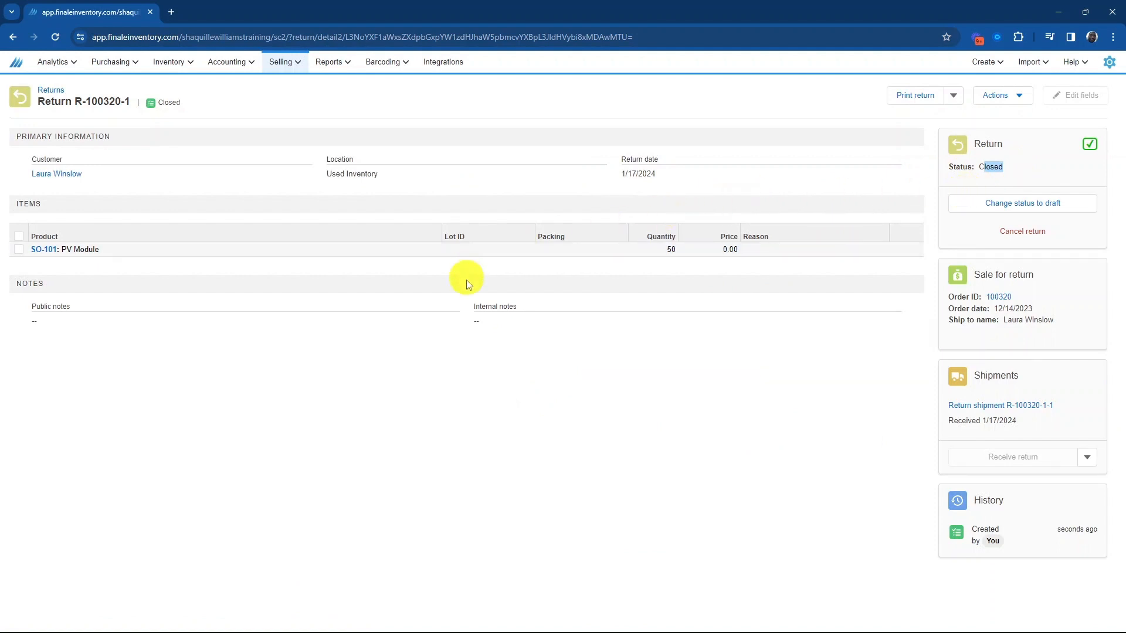
left_click(670, 249)
Go back to the linked sales order and check its returned units.
left_click(1000, 296)
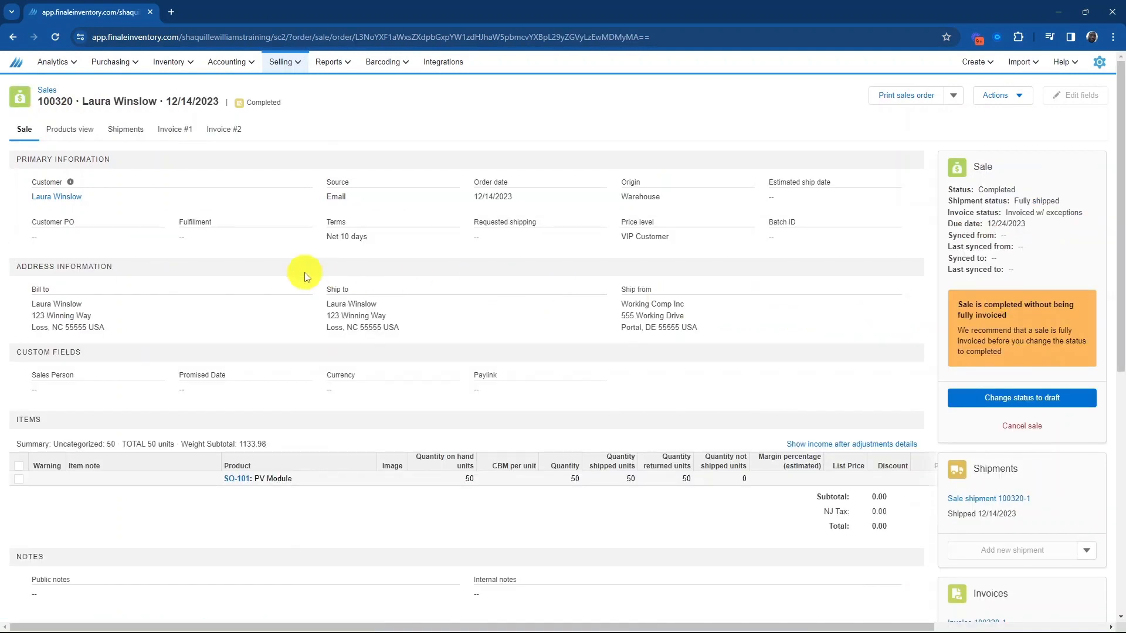
scroll(311, 281, "down", 1)
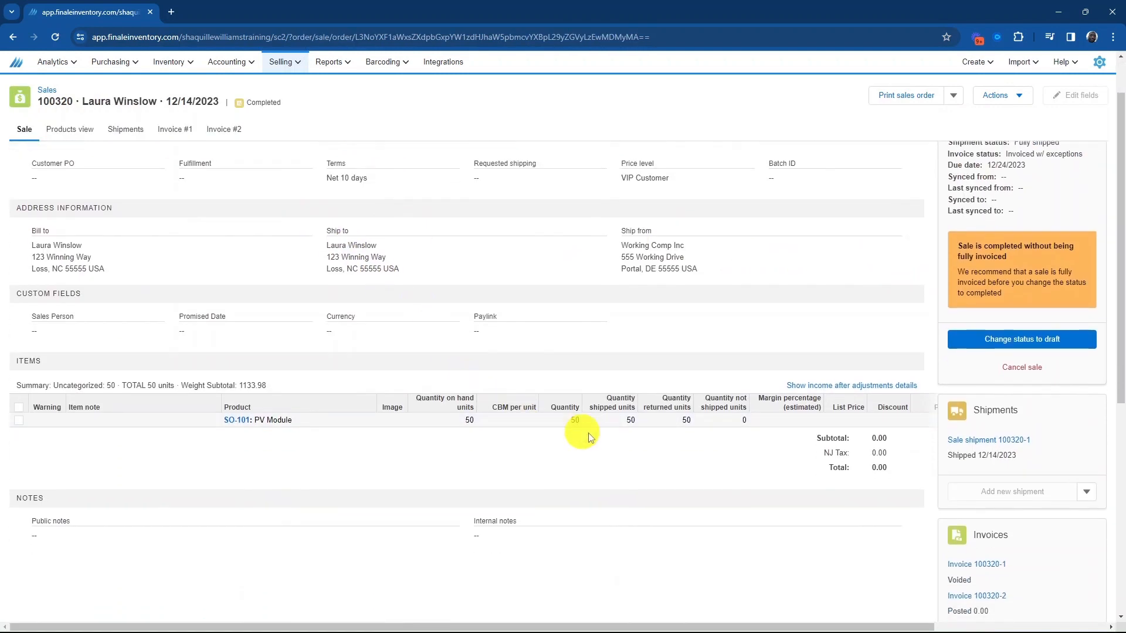
double_click(682, 421)
scroll(139, 189, "up", 1)
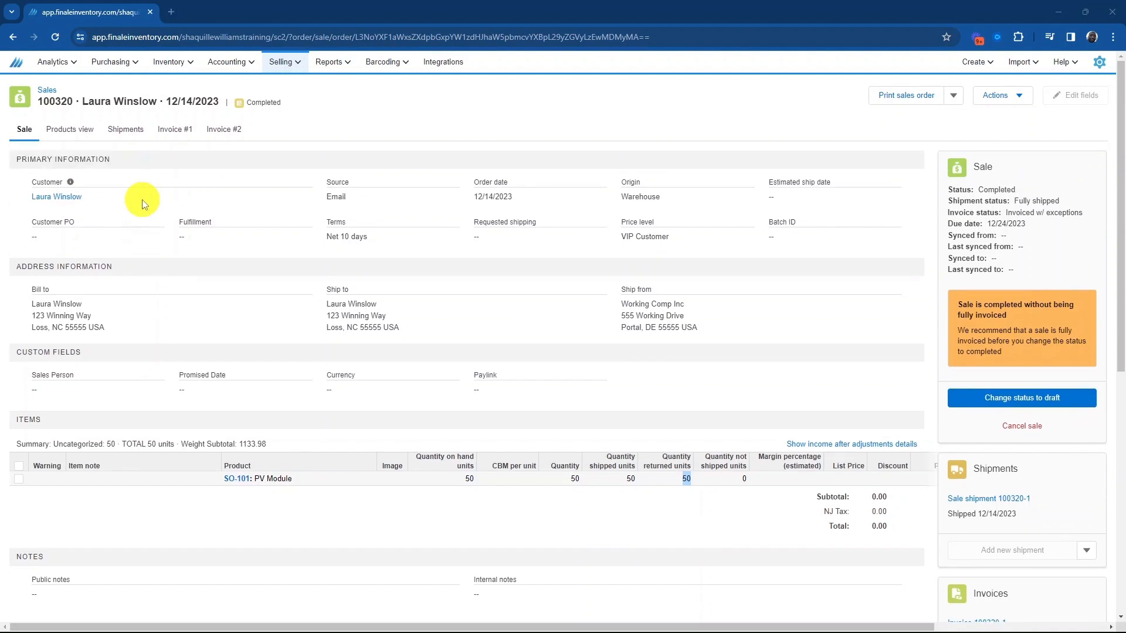
Open sales order 100316 and add a new return to it.
left_click(282, 64)
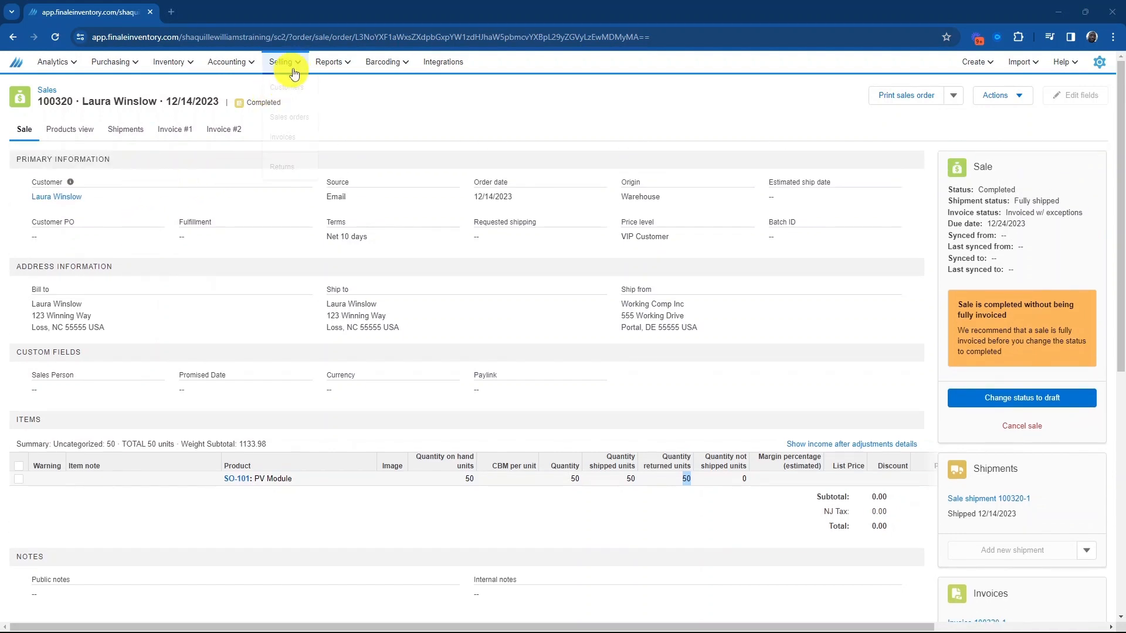
left_click(294, 118)
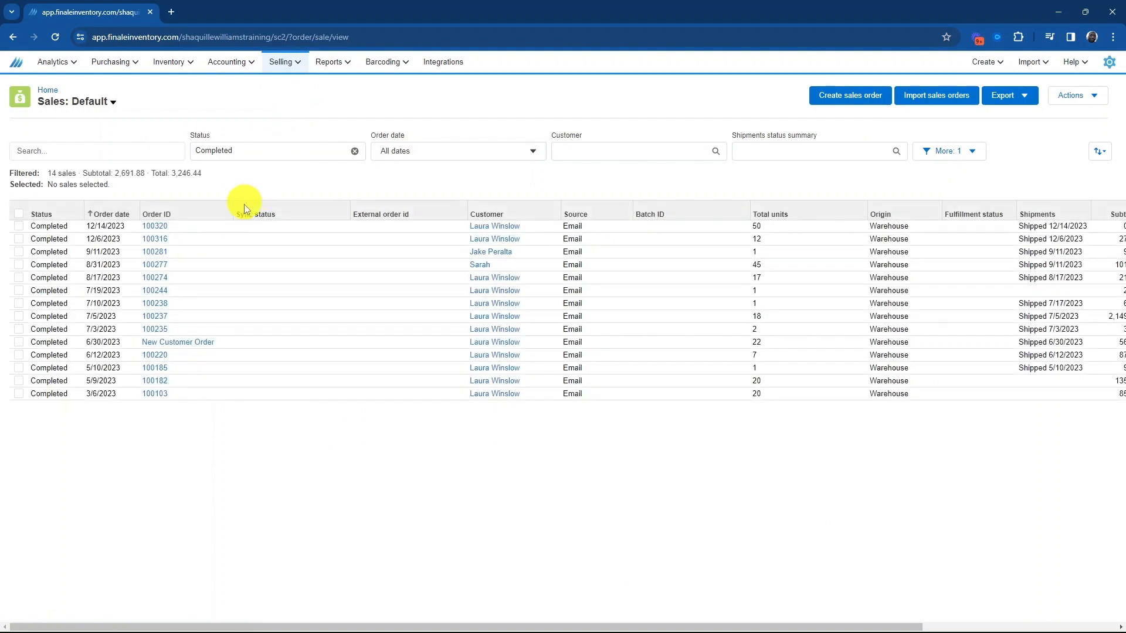
left_click(157, 239)
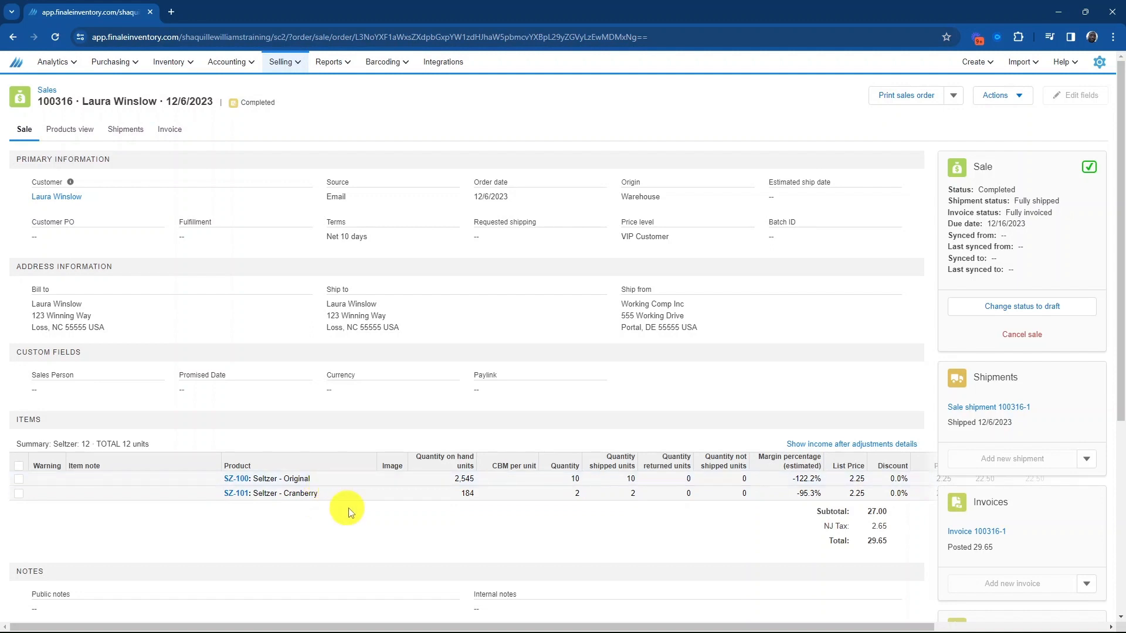
scroll(892, 393, "down", 4)
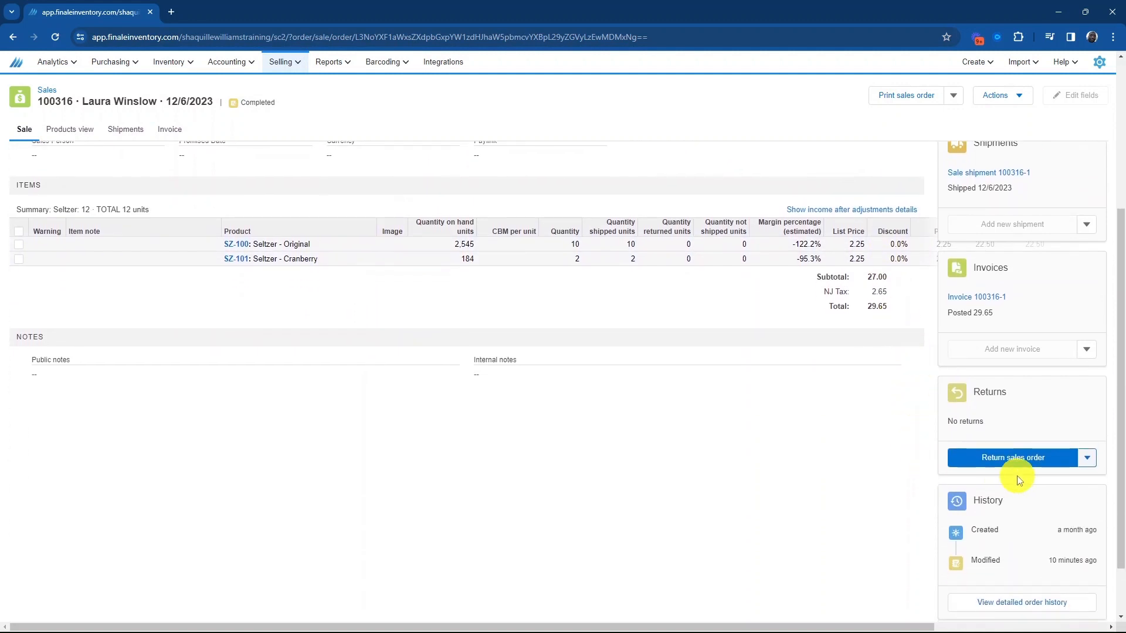
left_click(1089, 460)
left_click(1071, 482)
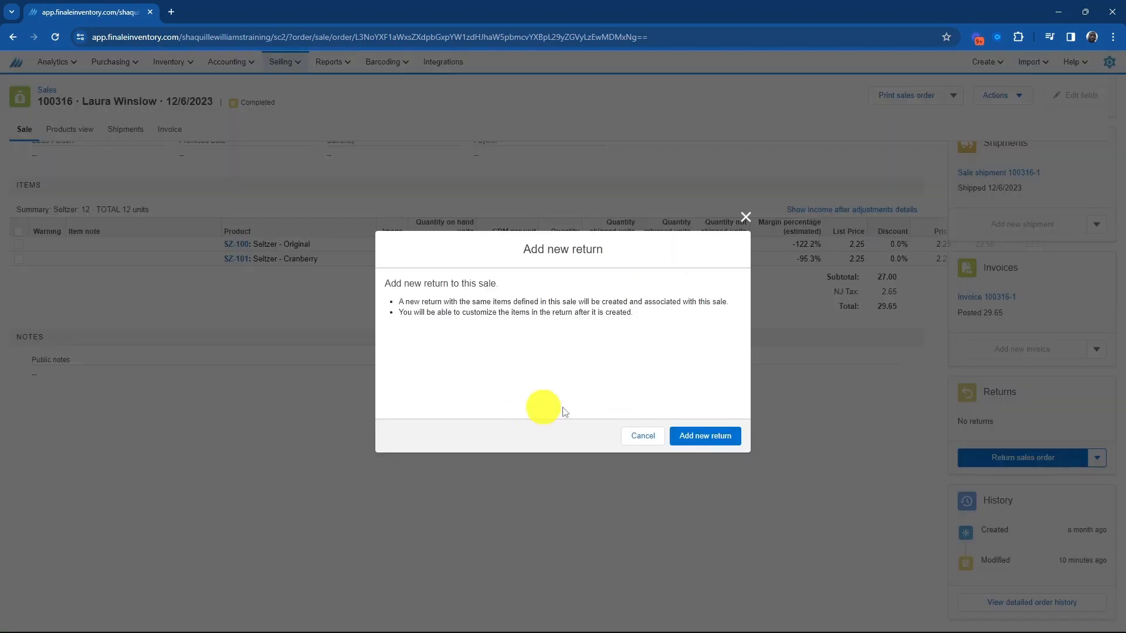
left_click(702, 435)
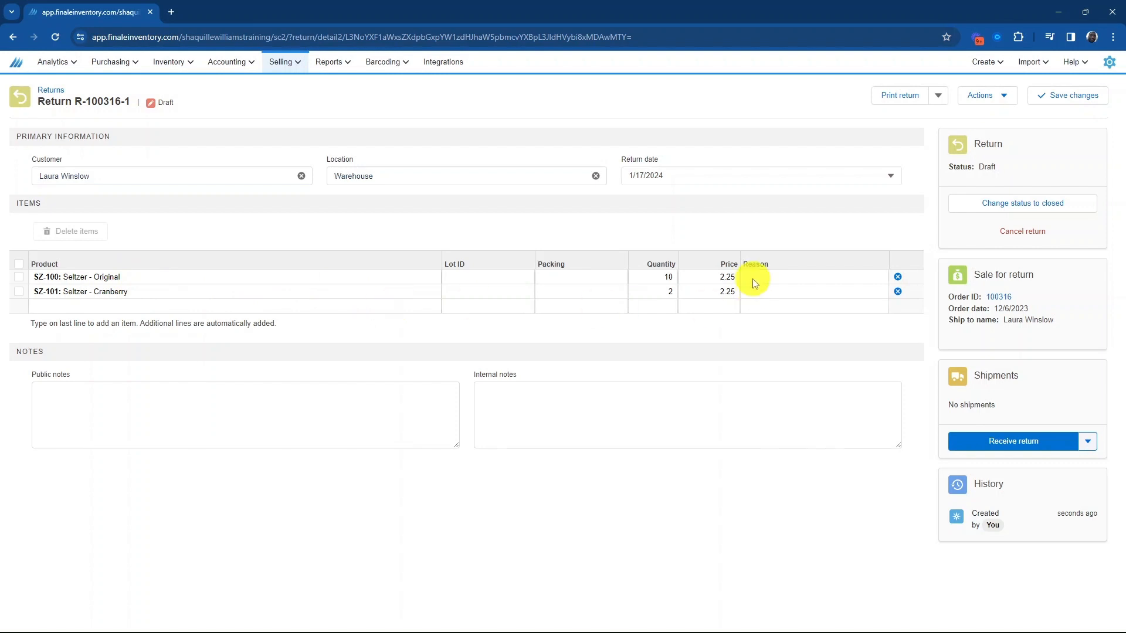
Set the Seltzer - Original return quantity to 5 and remove the Seltzer - Cranberry line.
left_click(650, 278)
type("50")
key("Return")
left_click(898, 292)
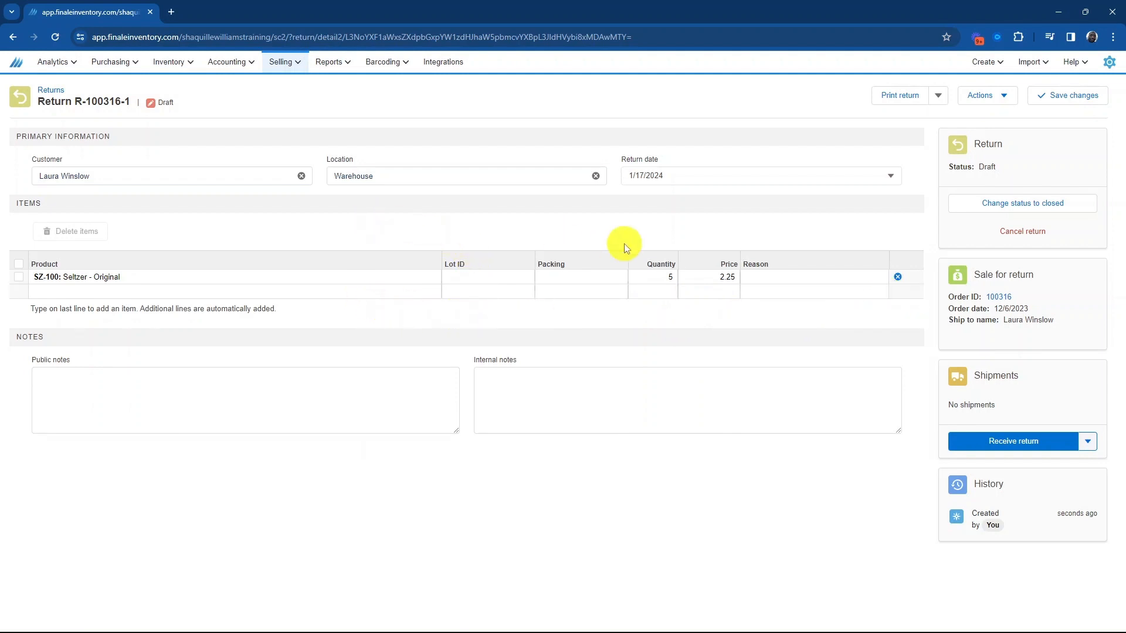
Receive the return into the Used sublocation.
left_click(992, 452)
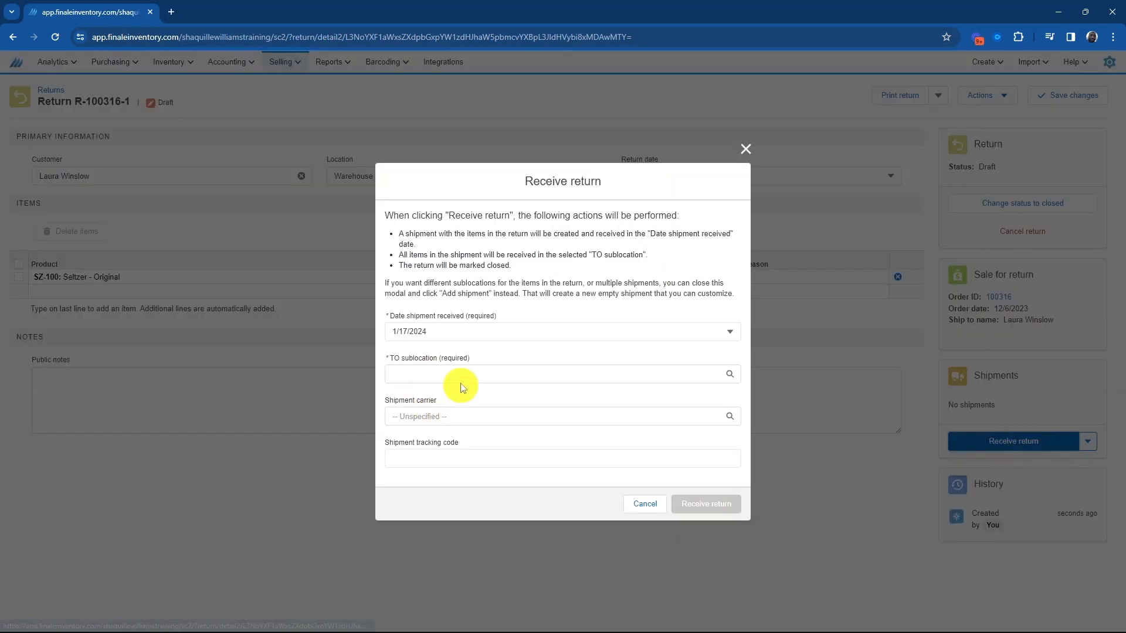
left_click(435, 374)
scroll(478, 461, "down", 3)
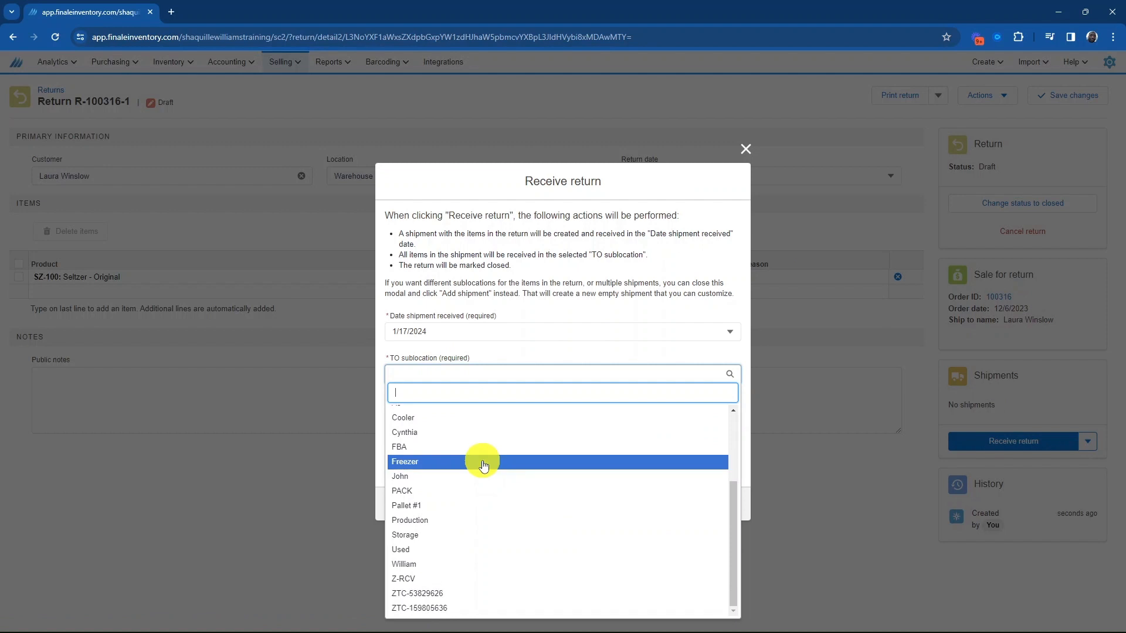
left_click(482, 549)
left_click(704, 506)
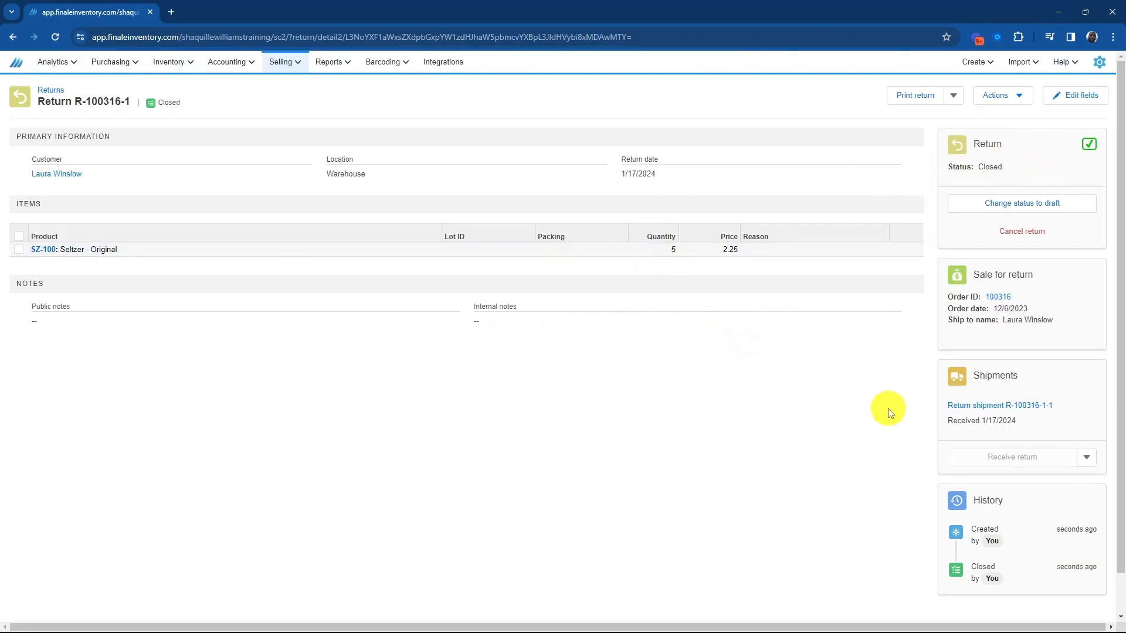
Open sales order 100316 and check its returned units.
left_click(997, 297)
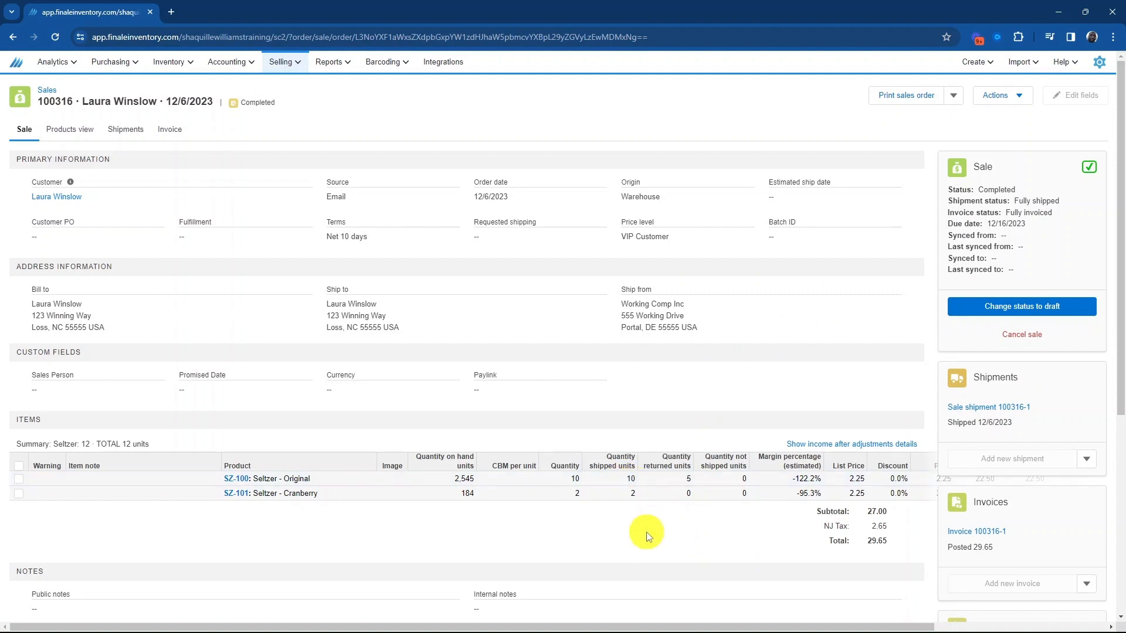
double_click(689, 494)
Create a new standalone return from the returns list using the system return ID.
left_click(282, 62)
left_click(284, 165)
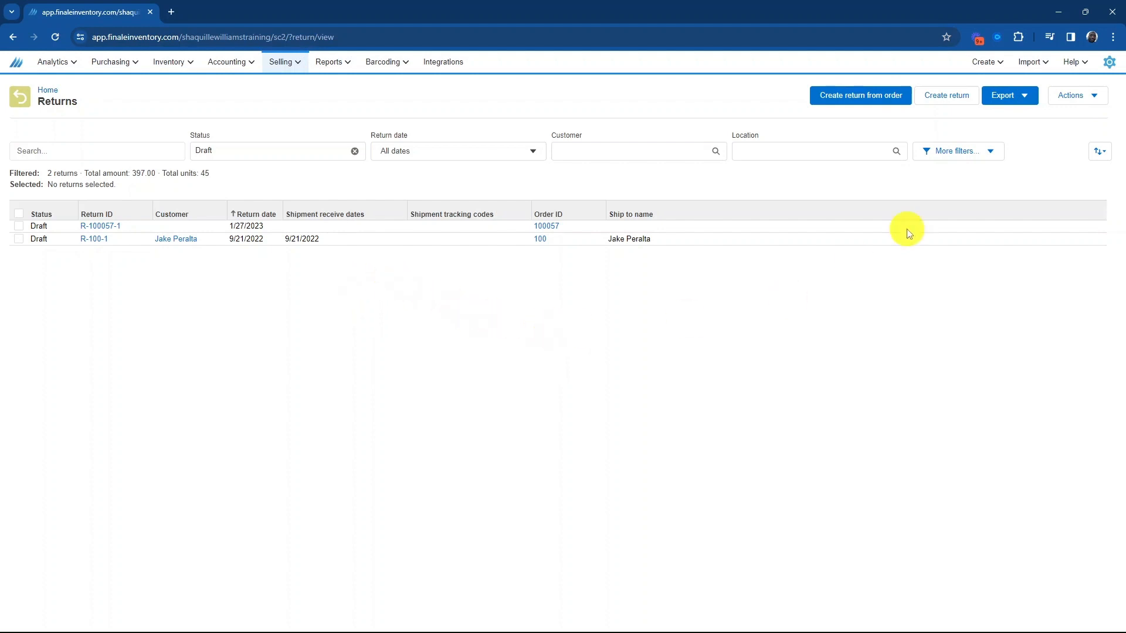
left_click(945, 101)
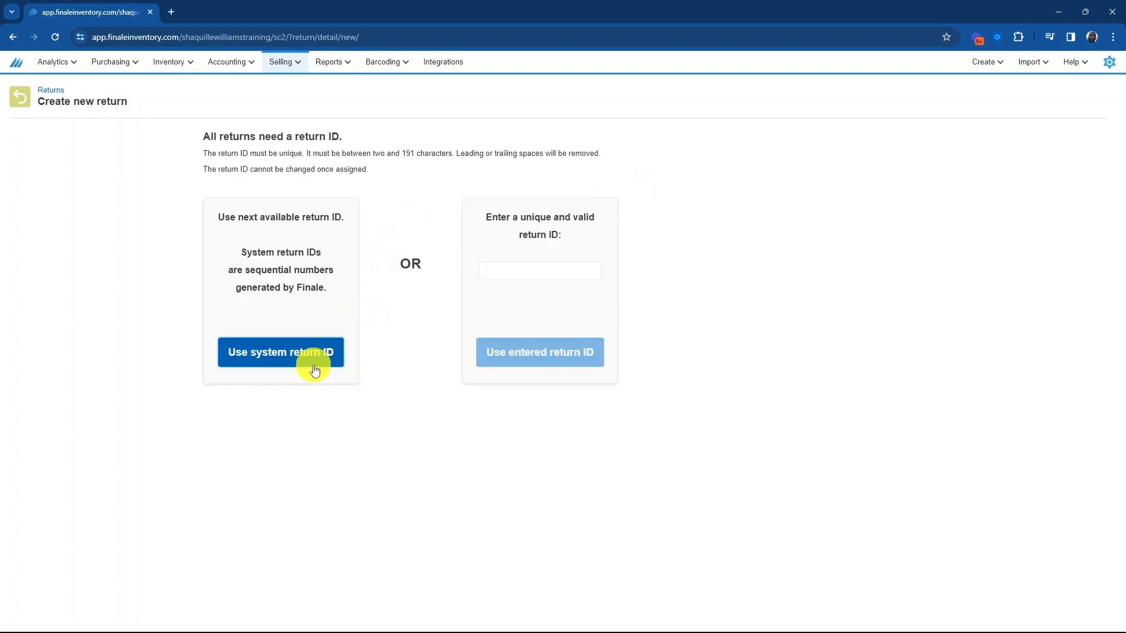
left_click(315, 370)
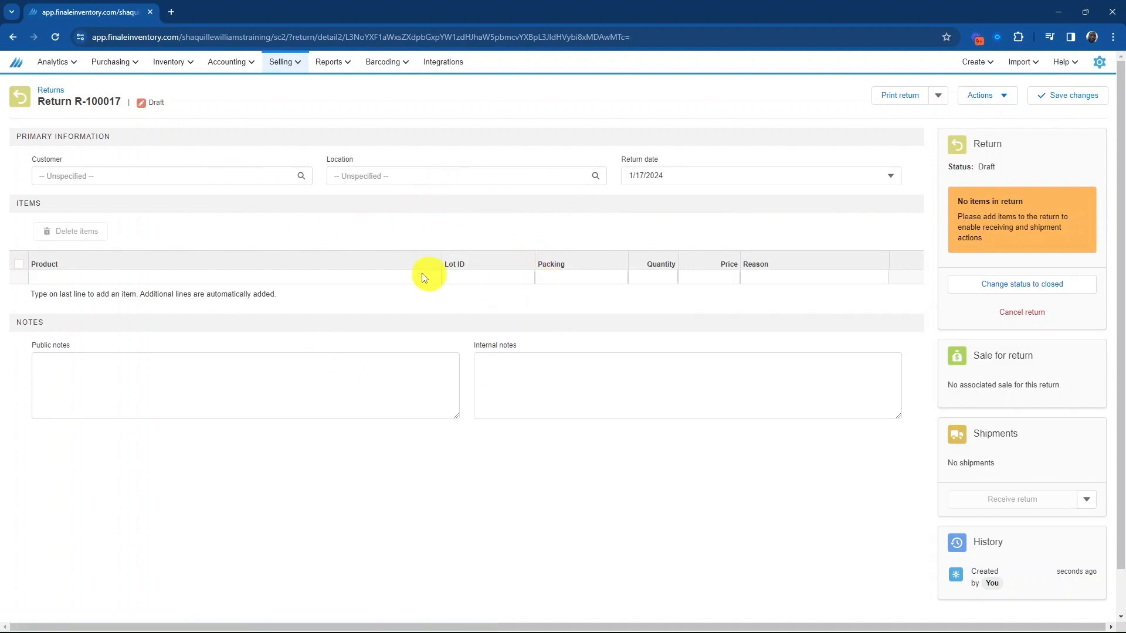
Add SZ-102: Seltzer - Grapefruit to the return with a quantity of 5.
left_click(301, 278)
left_click(301, 278)
scroll(314, 363, "down", 5)
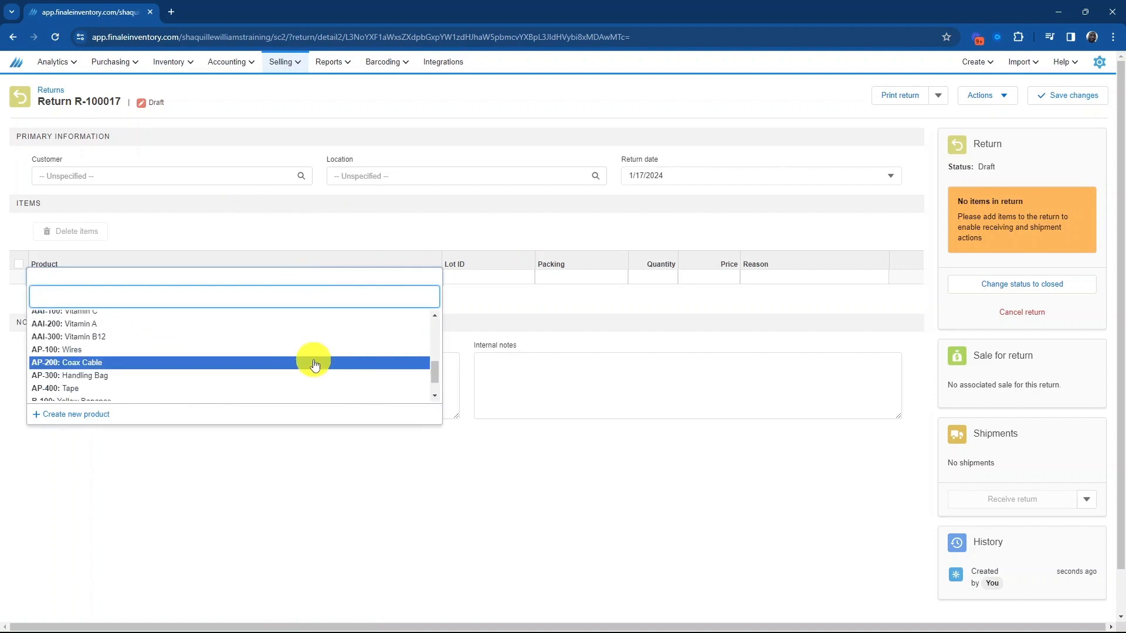
type("SZ-")
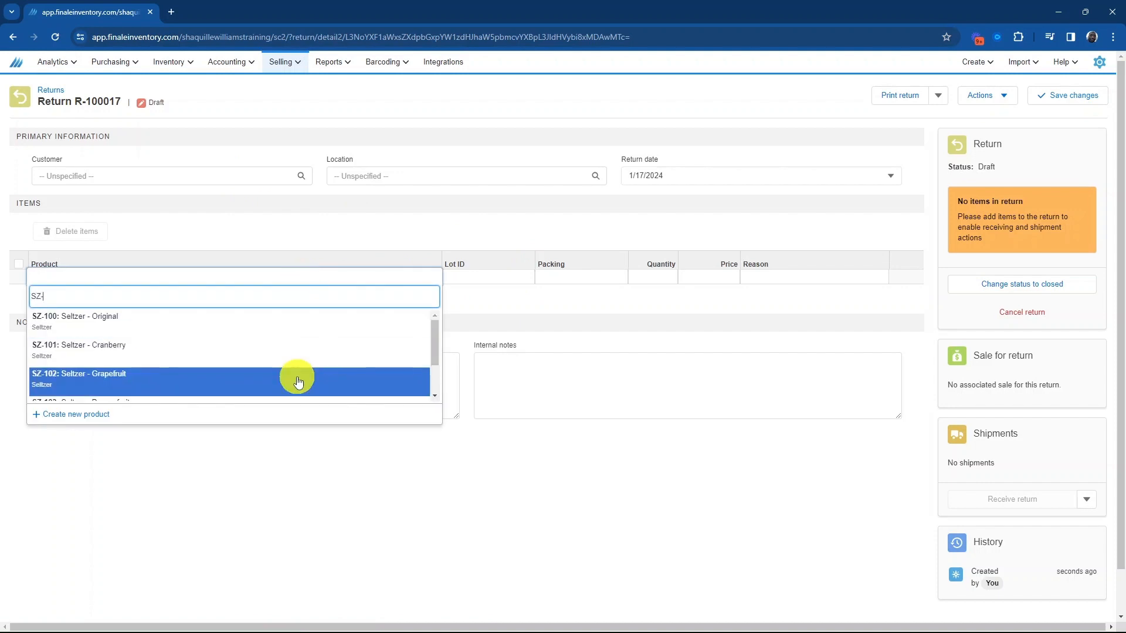
left_click(297, 377)
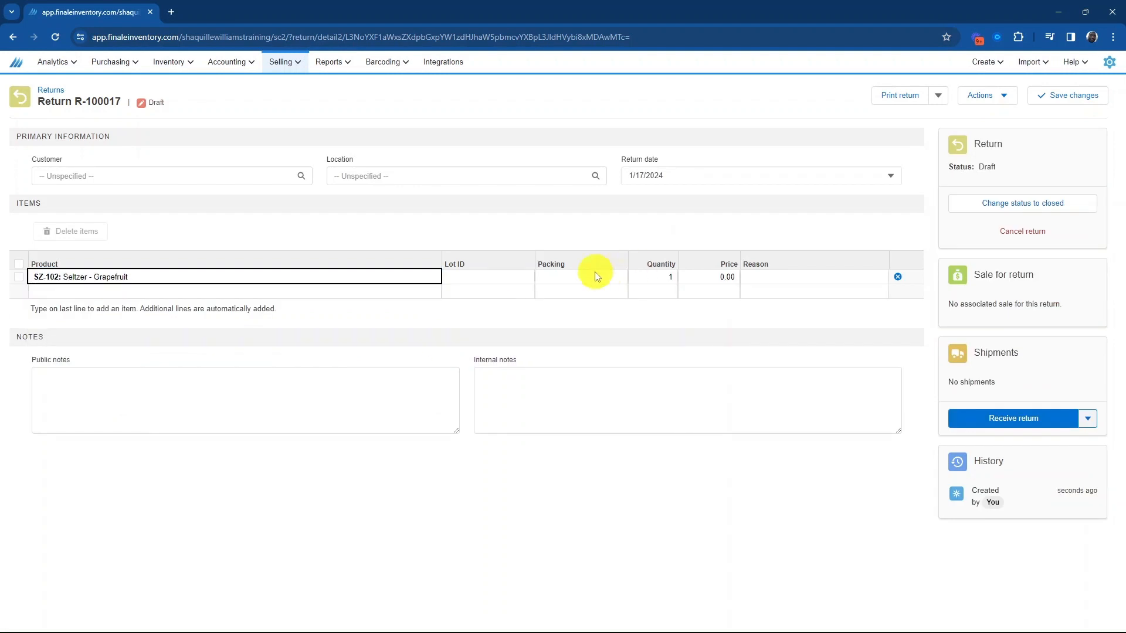
left_click(691, 327)
Set the item's return reason to Incorrect item sent.
left_click(809, 278)
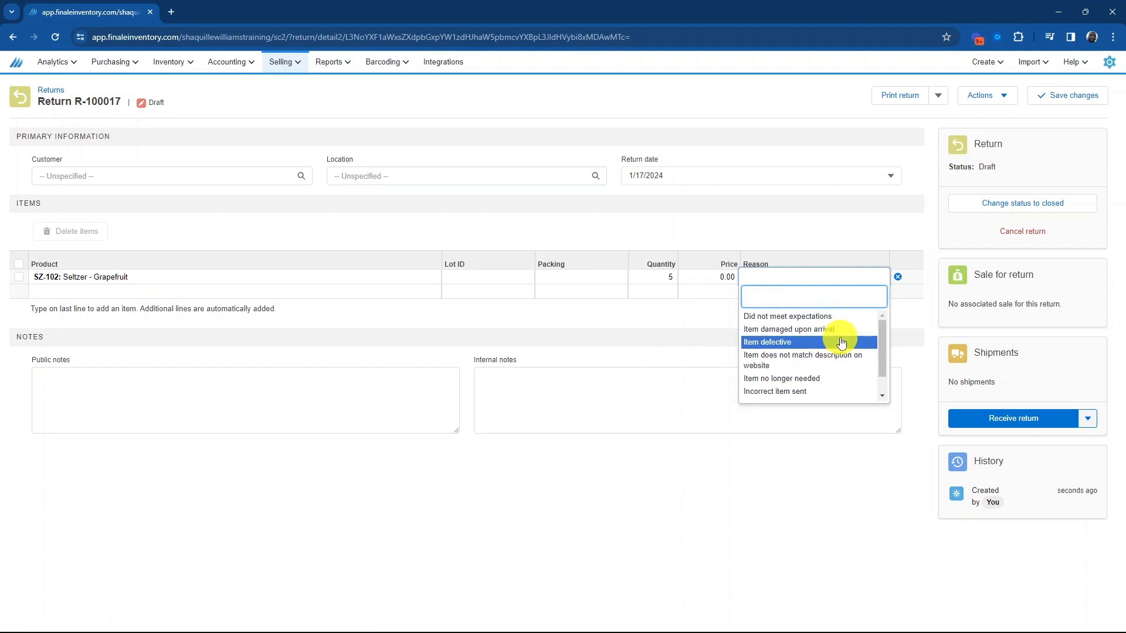
scroll(837, 361, "down", 1)
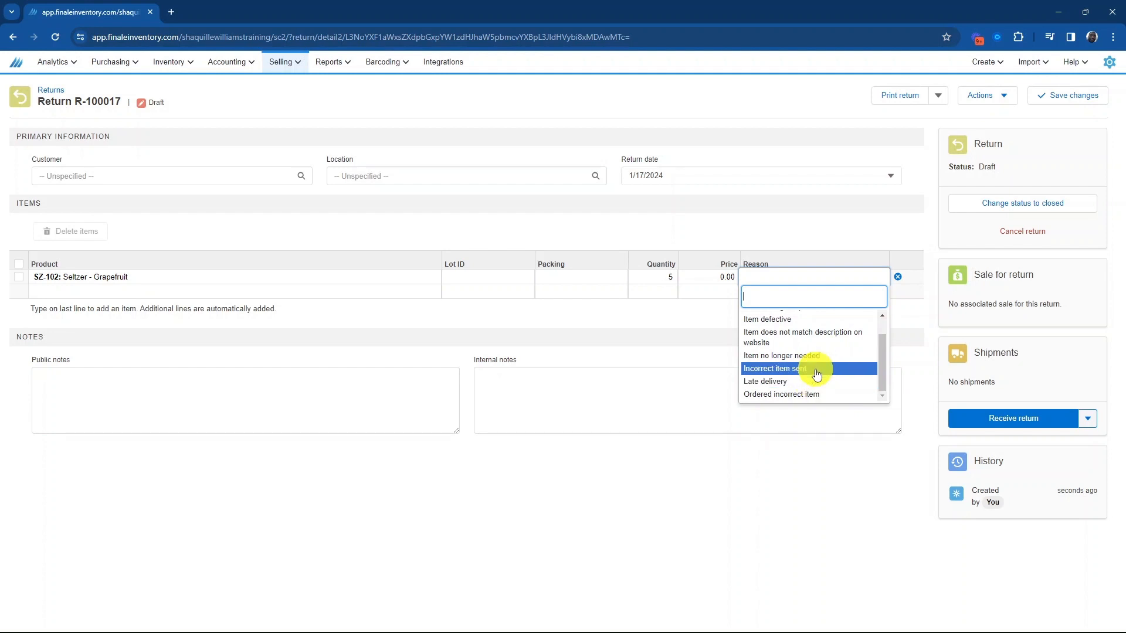
left_click(816, 370)
Receive the standalone return into the Used sublocation.
left_click(991, 420)
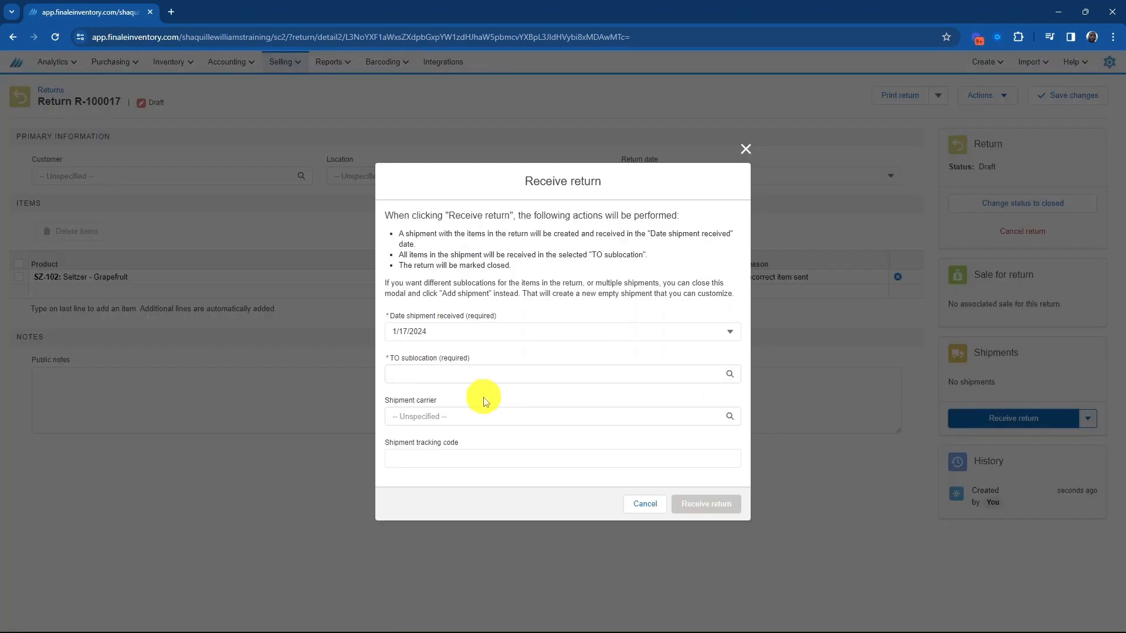
left_click(493, 375)
scroll(502, 470, "down", 3)
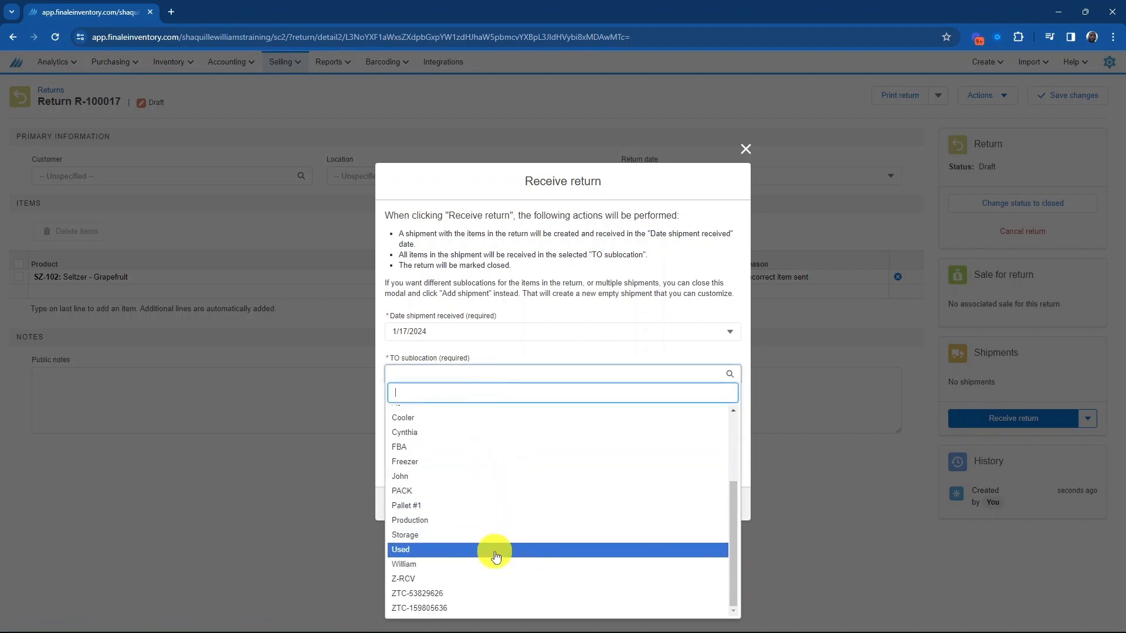
scroll(495, 556, "up", 3)
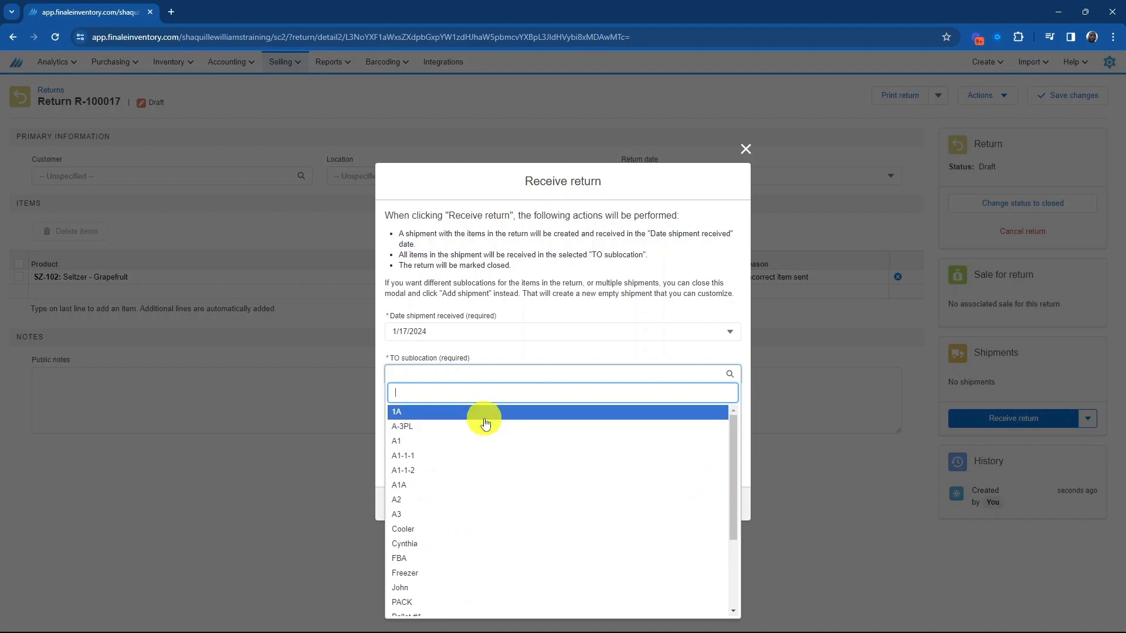
scroll(487, 516, "down", 3)
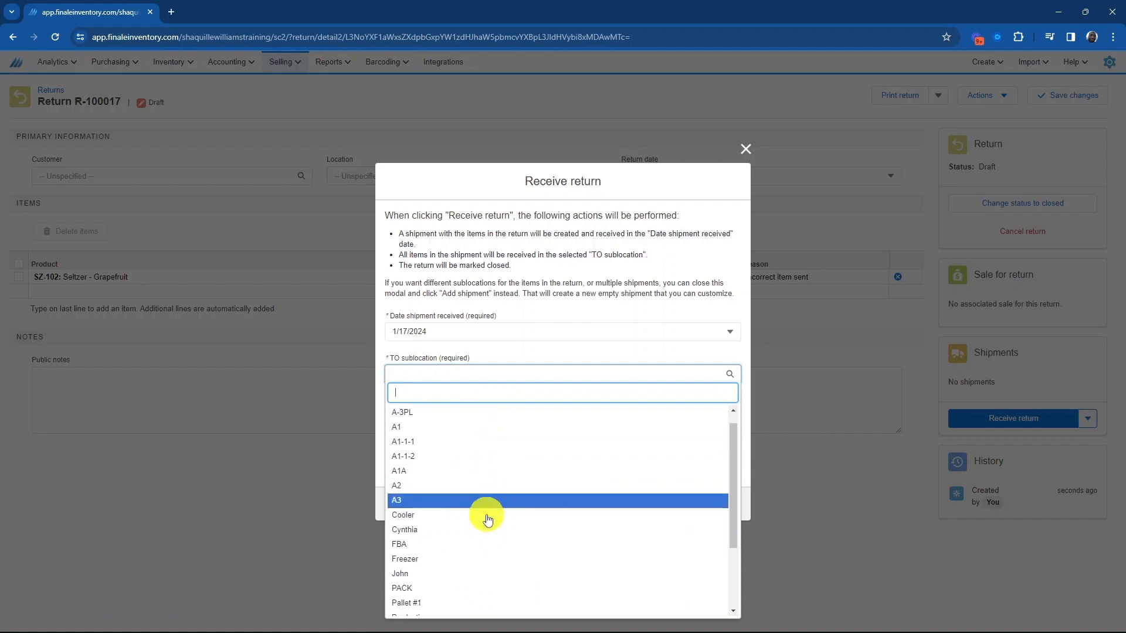
left_click(474, 555)
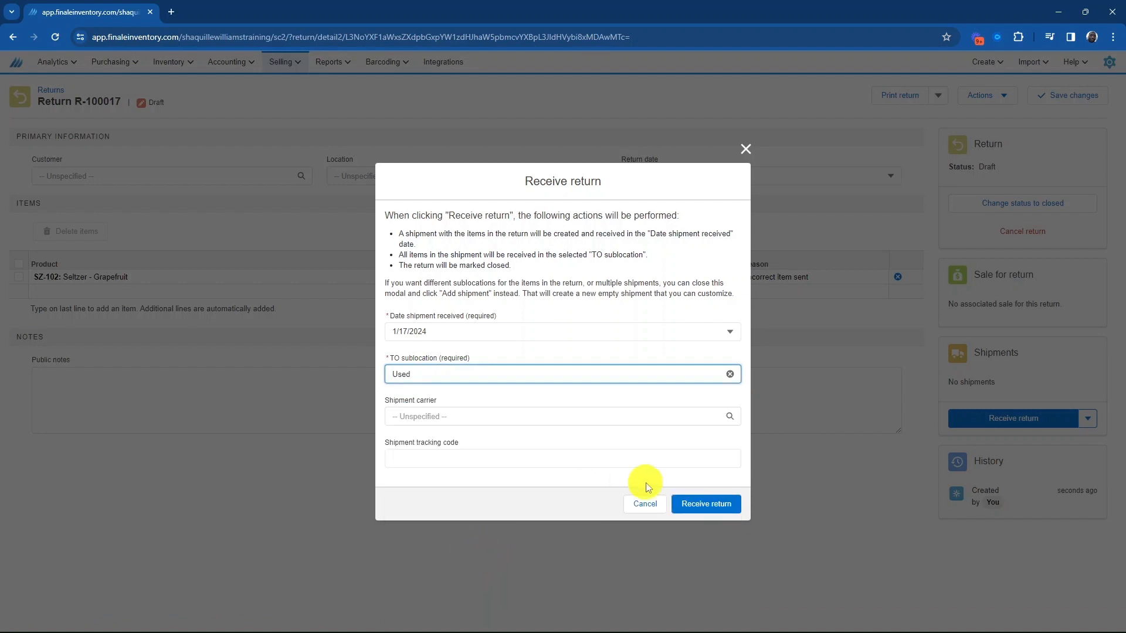
left_click(692, 503)
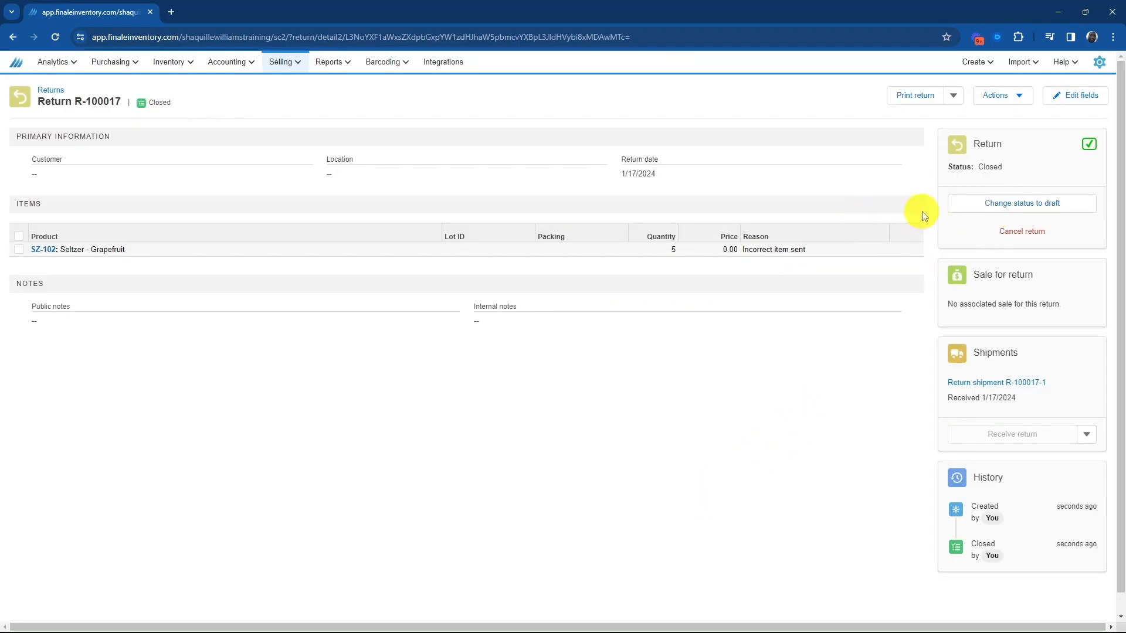
Go to the returns list and add Closed to the status filter.
double_click(986, 167)
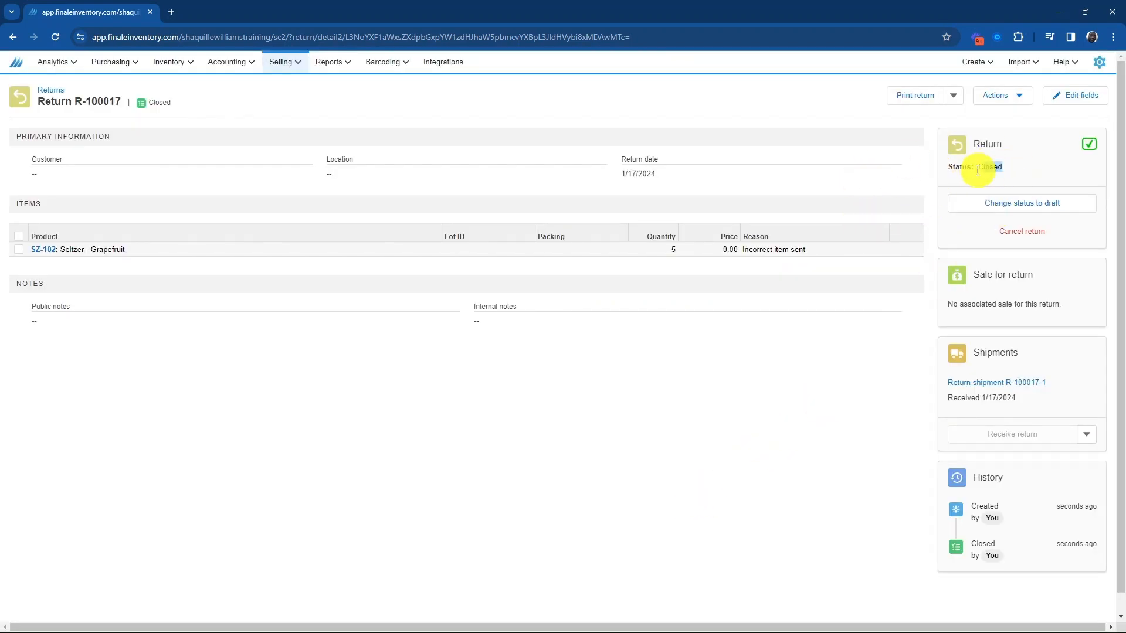
left_click(52, 91)
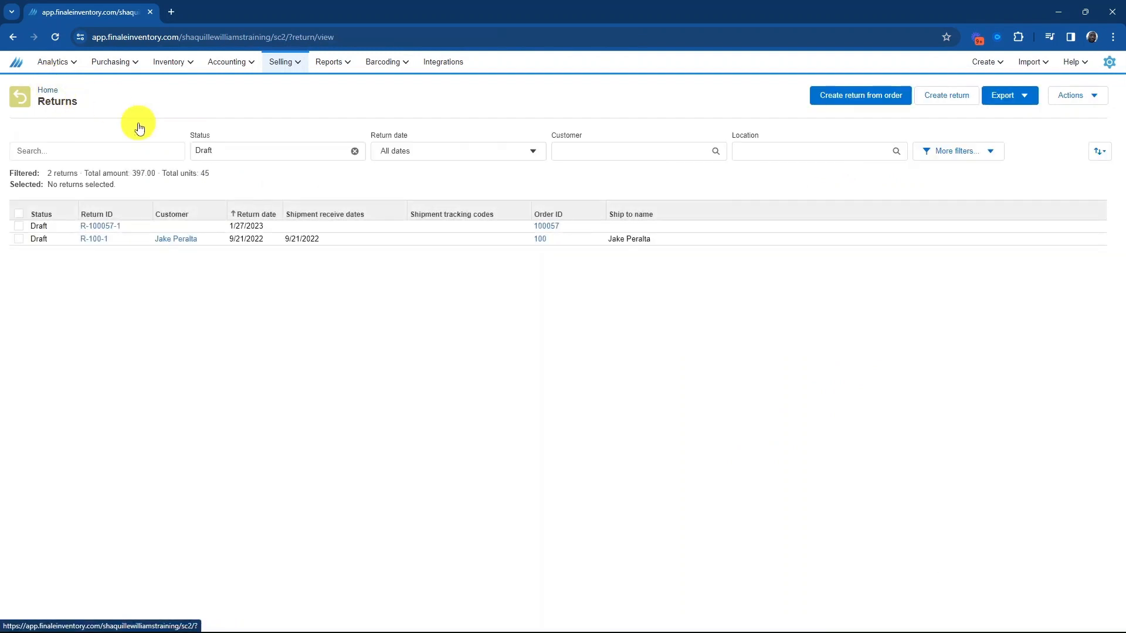
left_click(255, 154)
left_click(251, 183)
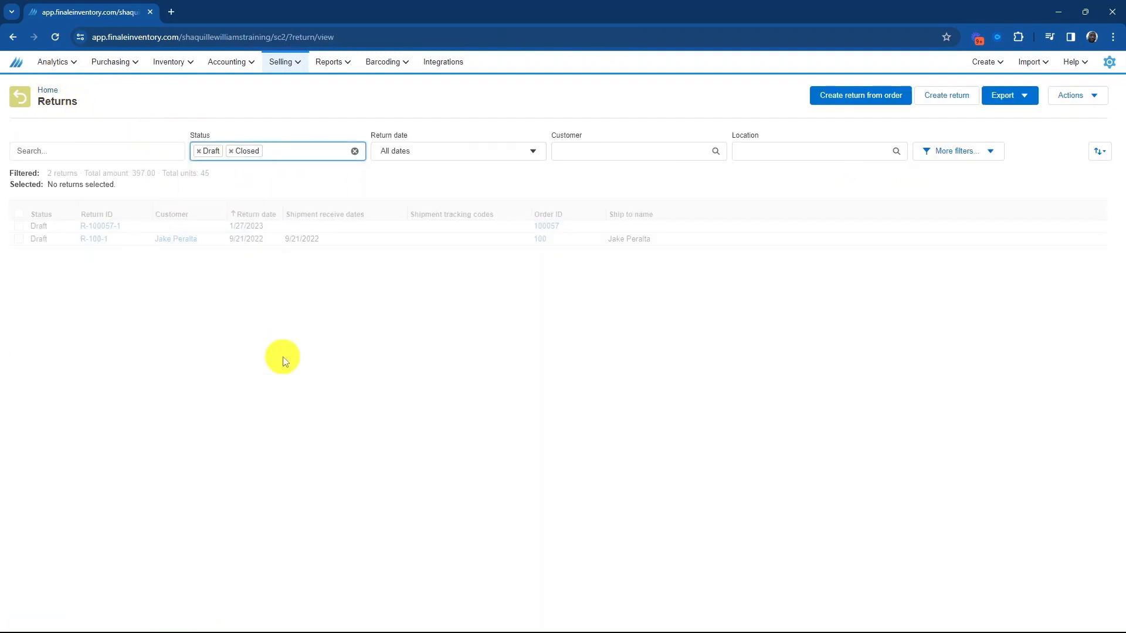